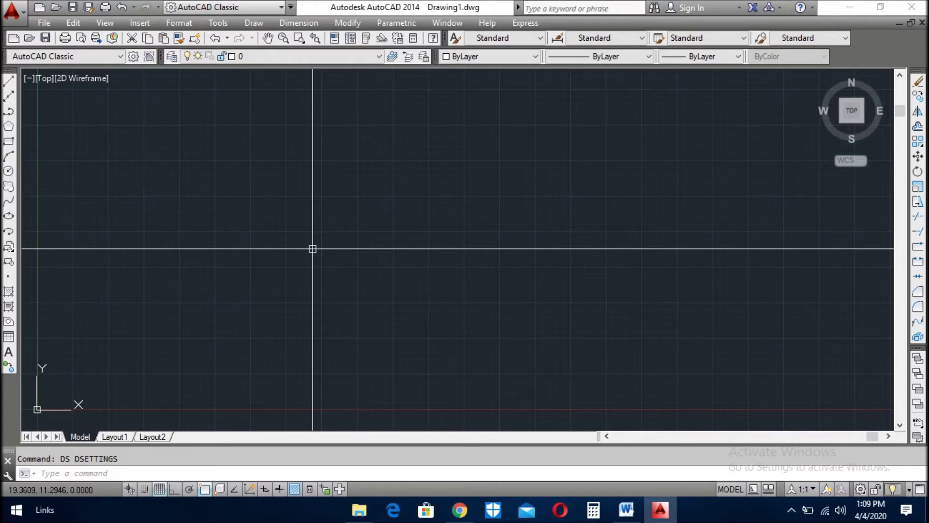
Step: Start and cancel the LINE command, then open Drafting Settings at Dynamic Input with DS
{"action": "left_click", "coordinate": [106, 481]}
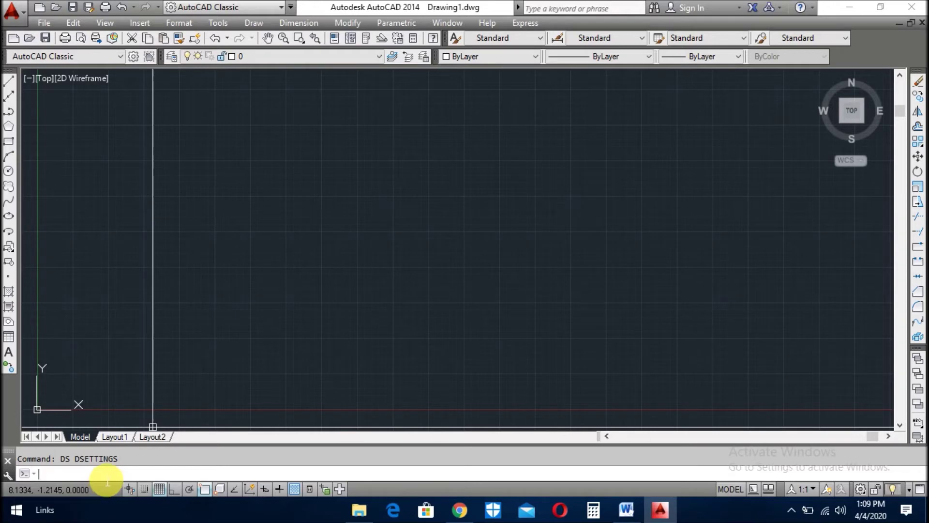
{"action": "type", "text": "line"}
{"action": "key", "text": "Return"}
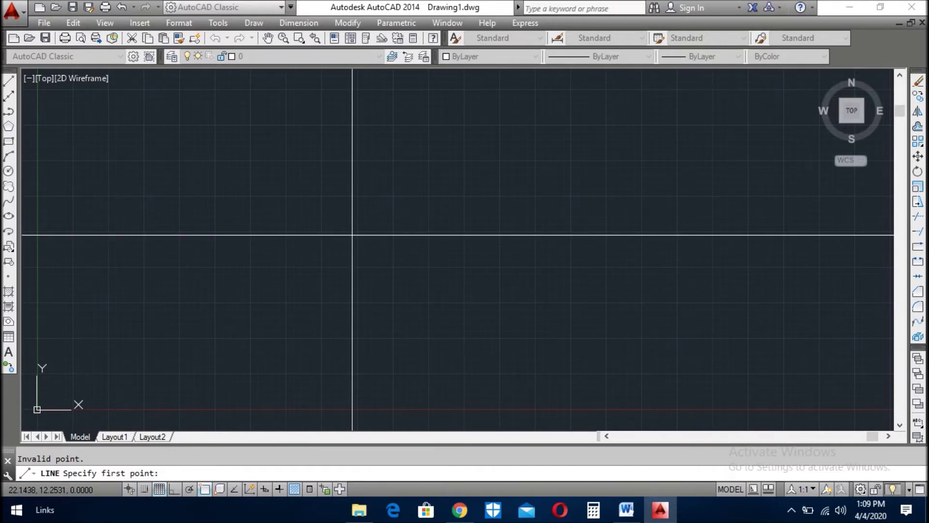
{"action": "key", "text": "Escape"}
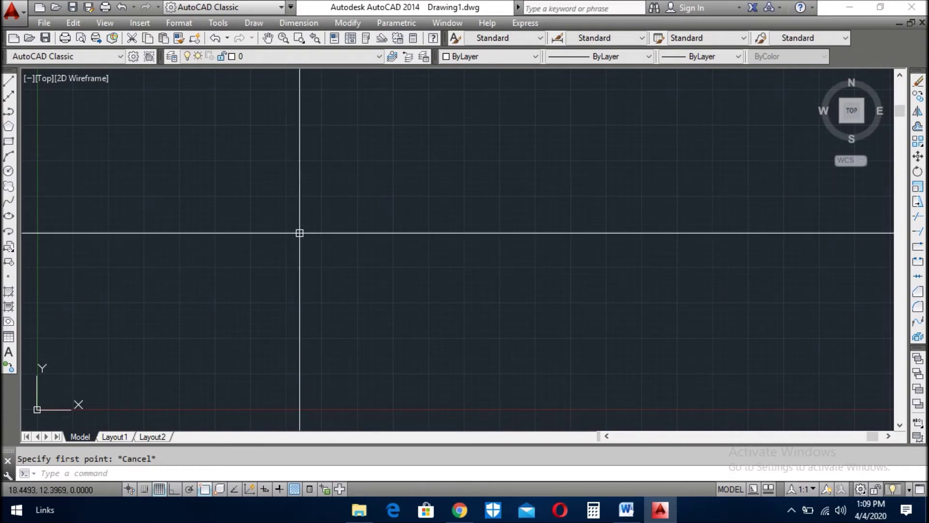
{"action": "type", "text": "ds"}
{"action": "key", "text": "Return"}
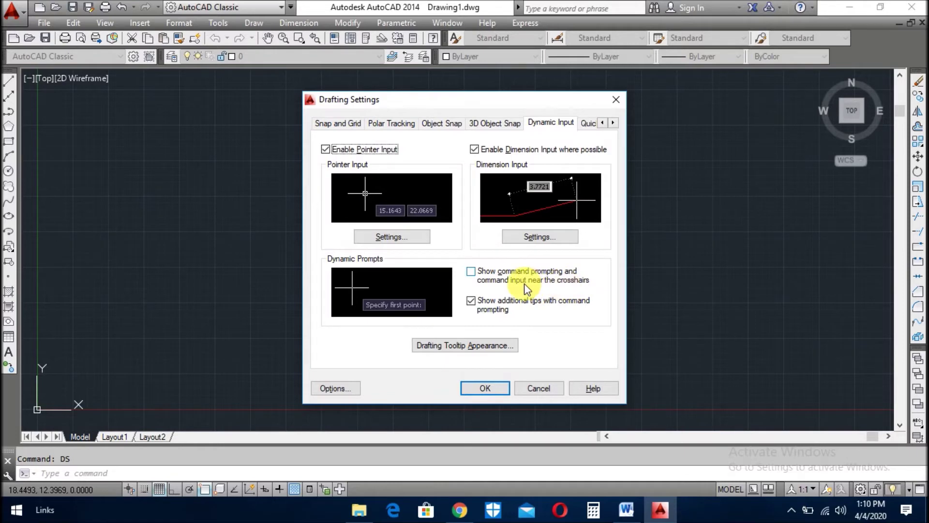
Step: Enable 'Show command prompting and command input near the crosshairs' and confirm Drafting Settings
{"action": "left_click", "coordinate": [471, 270]}
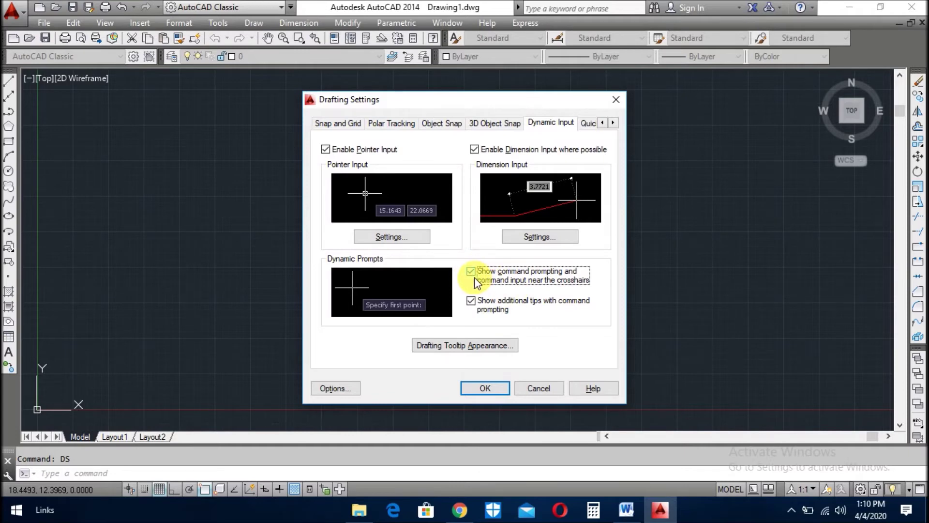
{"action": "left_click", "coordinate": [493, 386]}
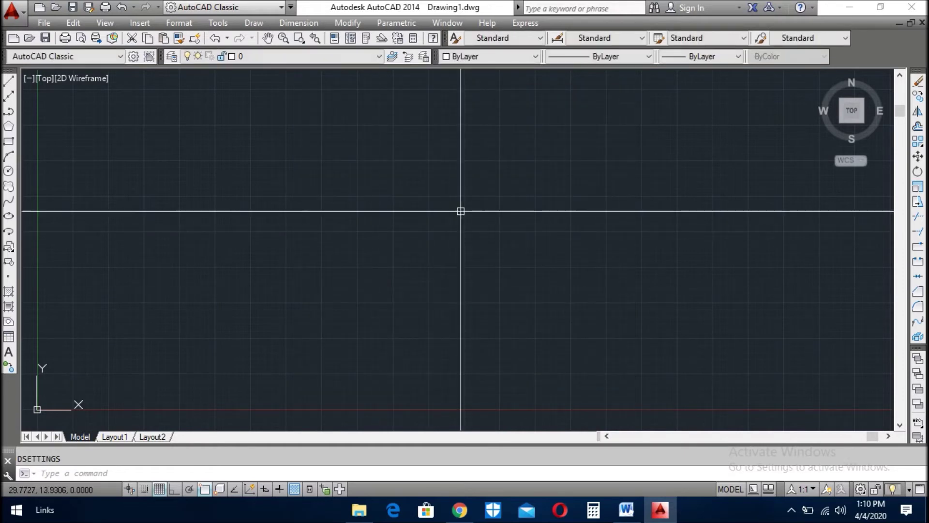
{"action": "type", "text": "L"}
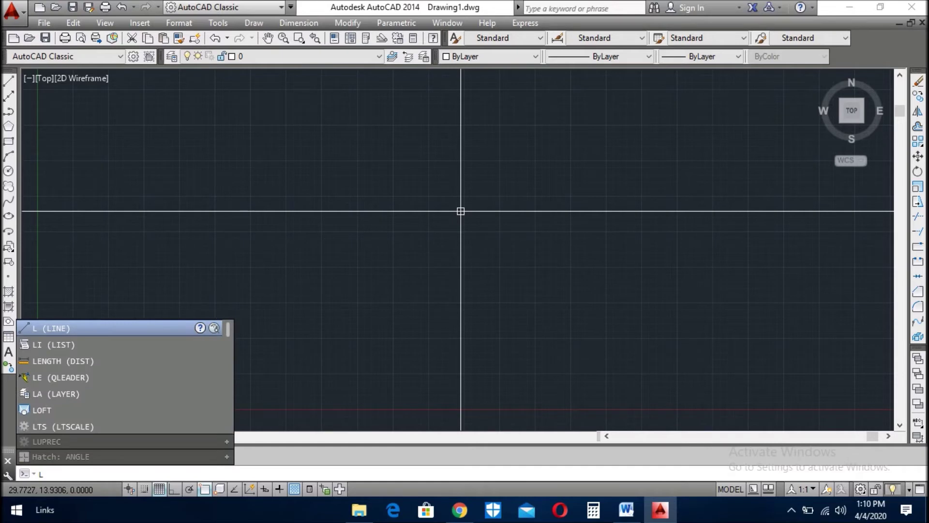
{"action": "key", "text": "Return"}
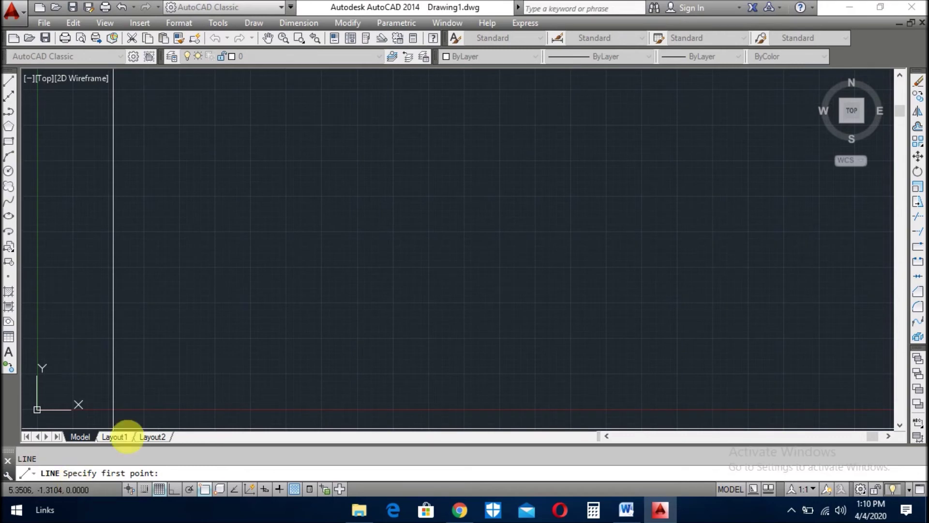
{"action": "key", "text": "Escape"}
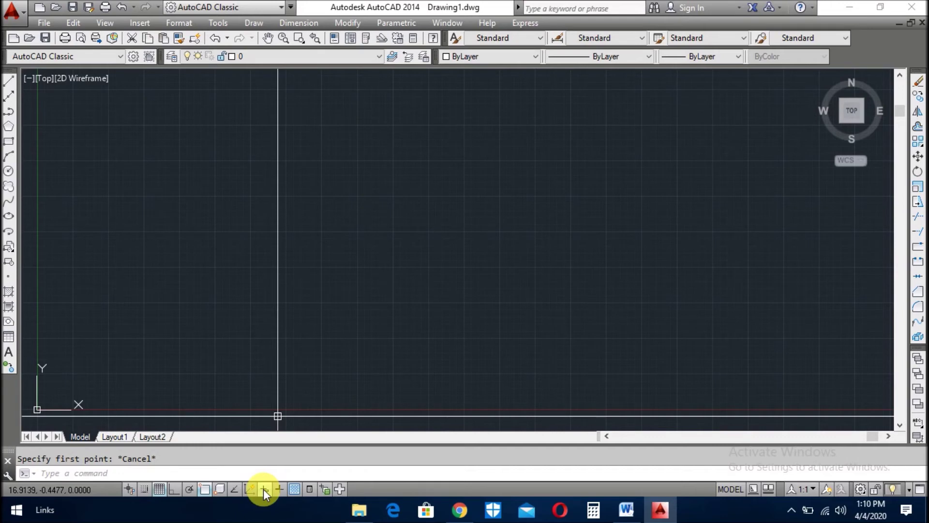
{"action": "left_click", "coordinate": [263, 489]}
Step: Type L, then replace it with M, to see commands appear beside the crosshairs
{"action": "type", "text": "L"}
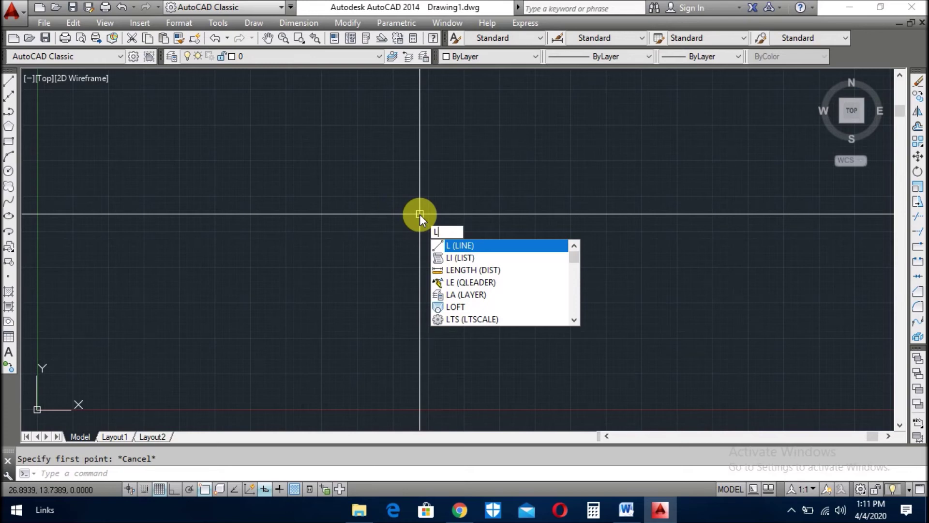
{"action": "key", "text": "BackSpace"}
{"action": "type", "text": "M"}
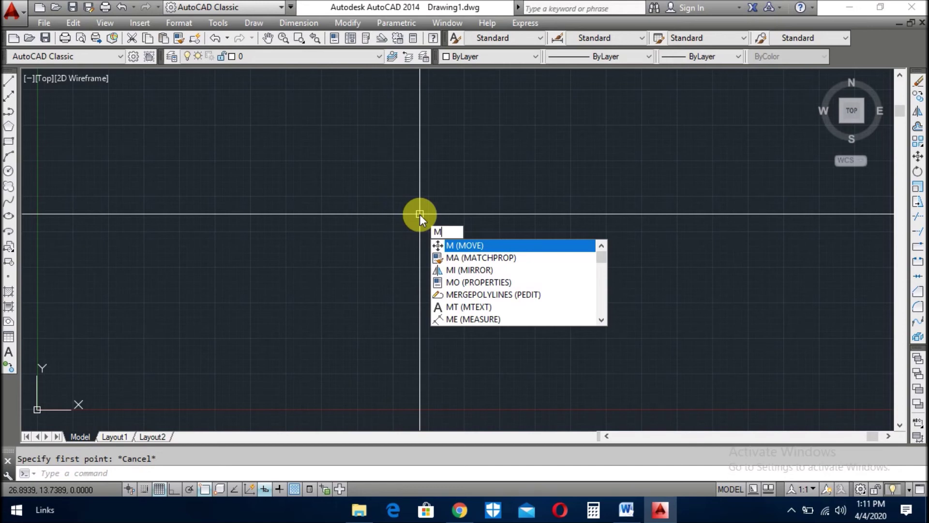
Step: Drag an empty selection window on the canvas and reopen Drafting Settings with DS
{"action": "left_click", "coordinate": [428, 183]}
{"action": "left_click", "coordinate": [427, 235]}
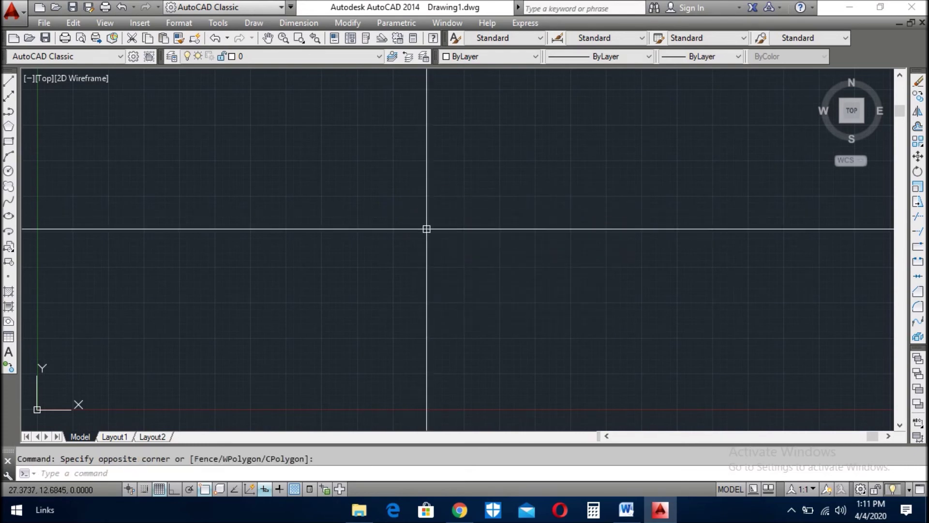
{"action": "type", "text": "ds"}
{"action": "key", "text": "Return"}
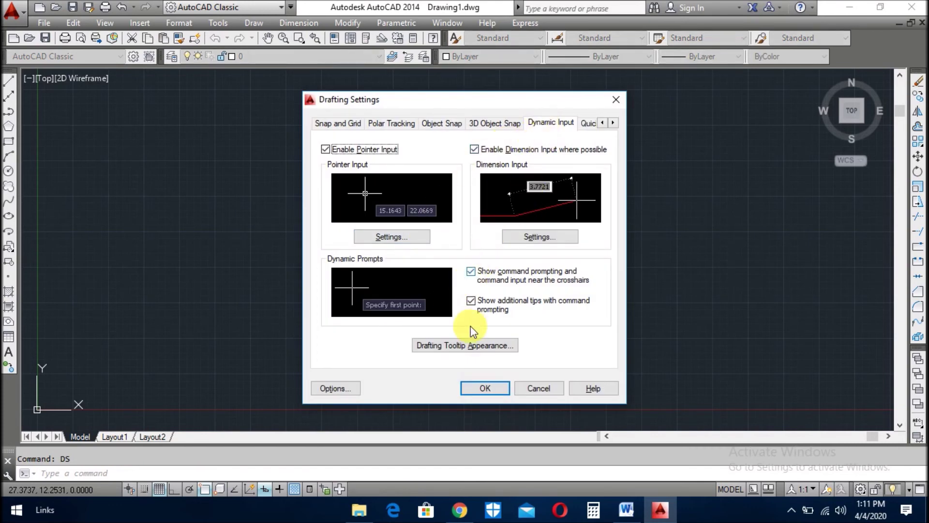
Step: Confirm Drafting Settings with crosshair command prompting on, then check the status-bar Dynamic Input toggle
{"action": "left_click", "coordinate": [486, 388]}
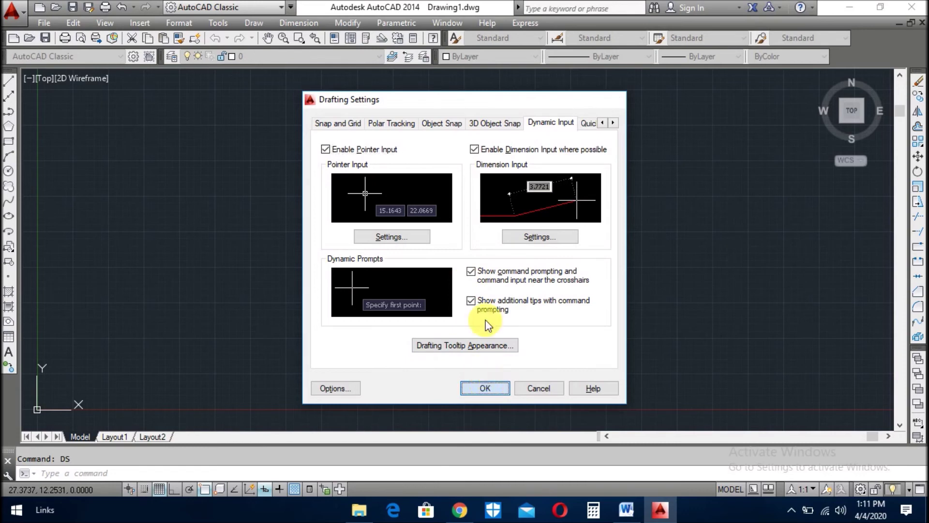
{"action": "left_click", "coordinate": [272, 488]}
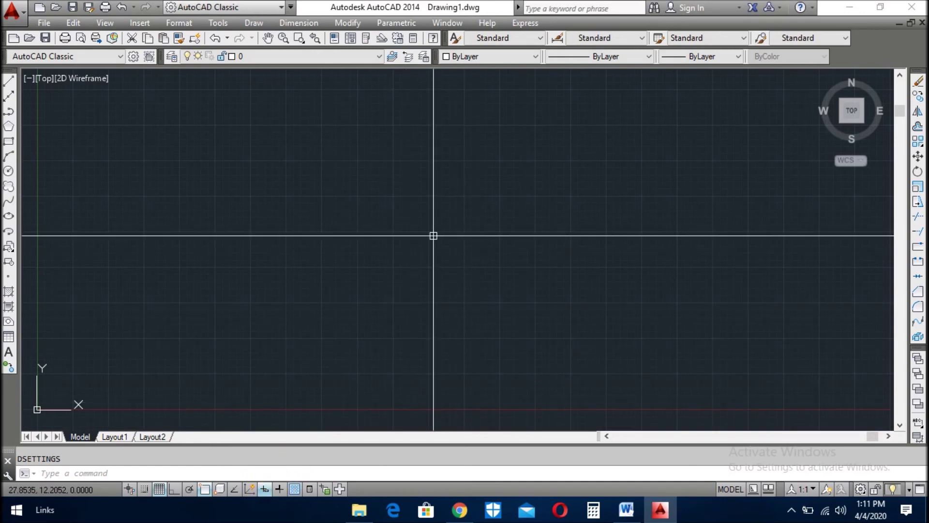
{"action": "type", "text": "CO"}
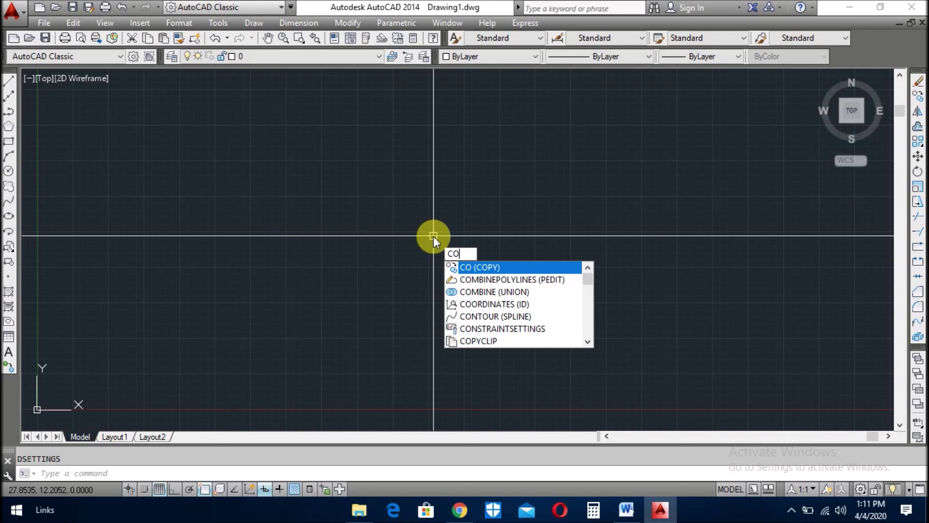
{"action": "left_click", "coordinate": [430, 237]}
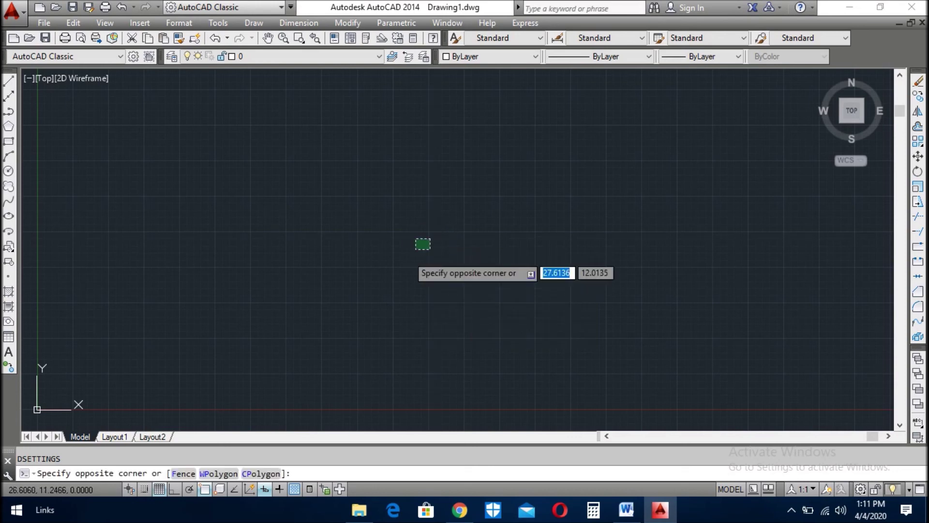
{"action": "left_click", "coordinate": [411, 251]}
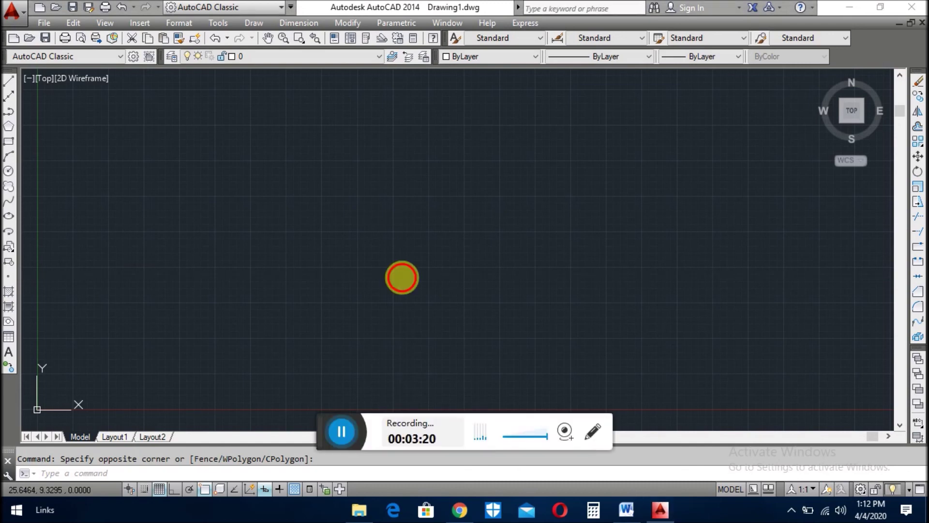
{"action": "left_click", "coordinate": [341, 431]}
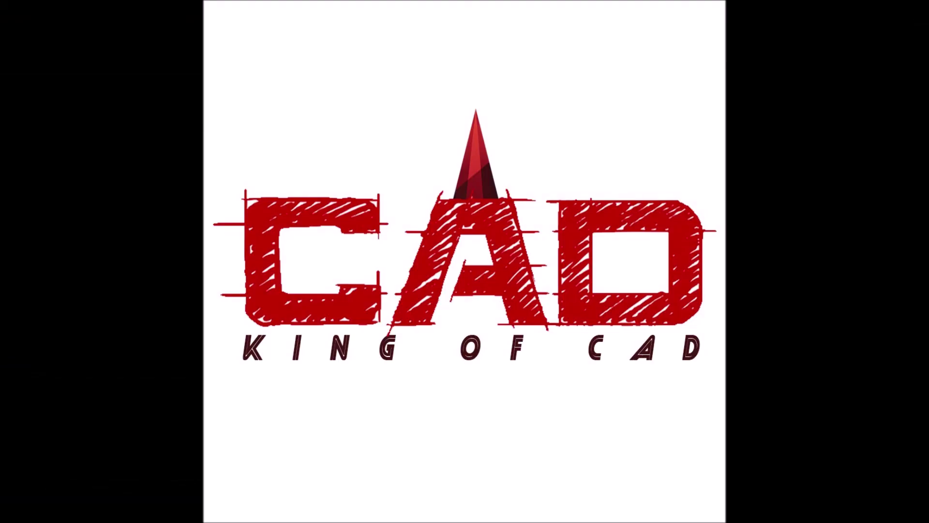